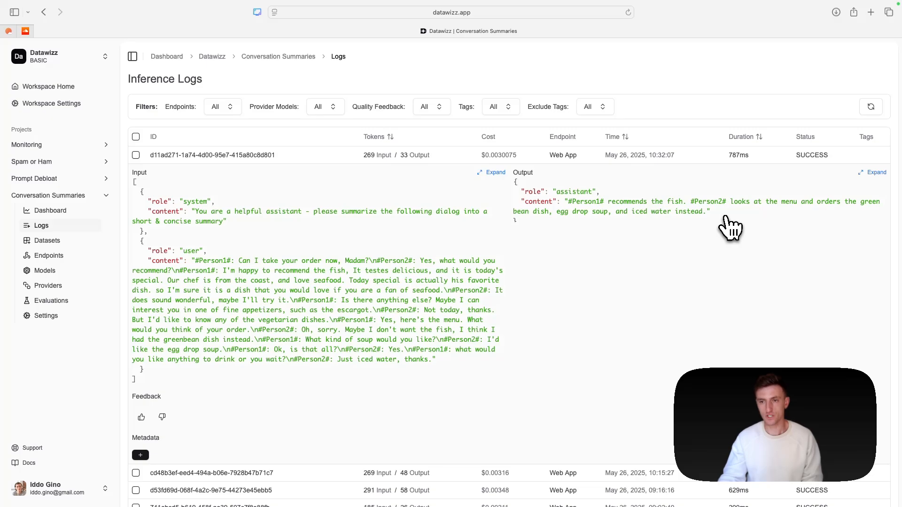
# - Open the second inference log and expand its input to read the full conversation
pyautogui.scroll(-1, 282, 397)
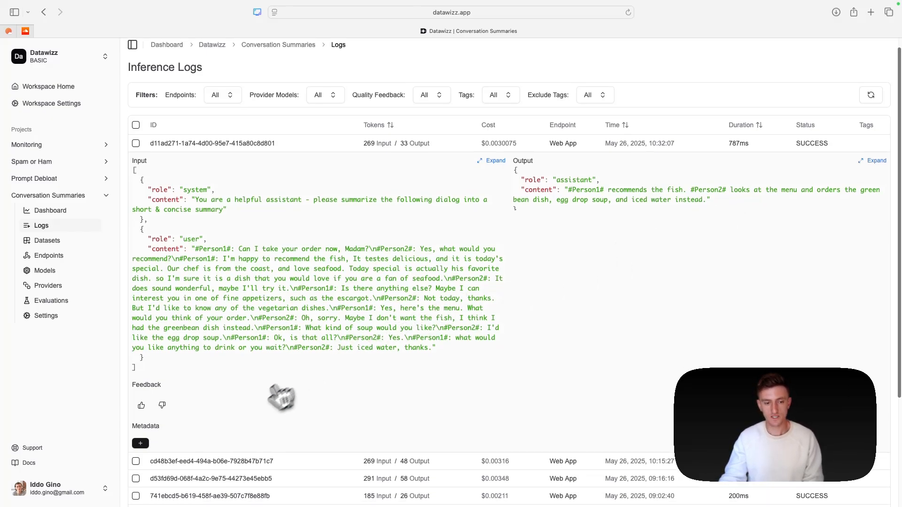
pyautogui.click(216, 473)
pyautogui.scroll(-3, 371, 504)
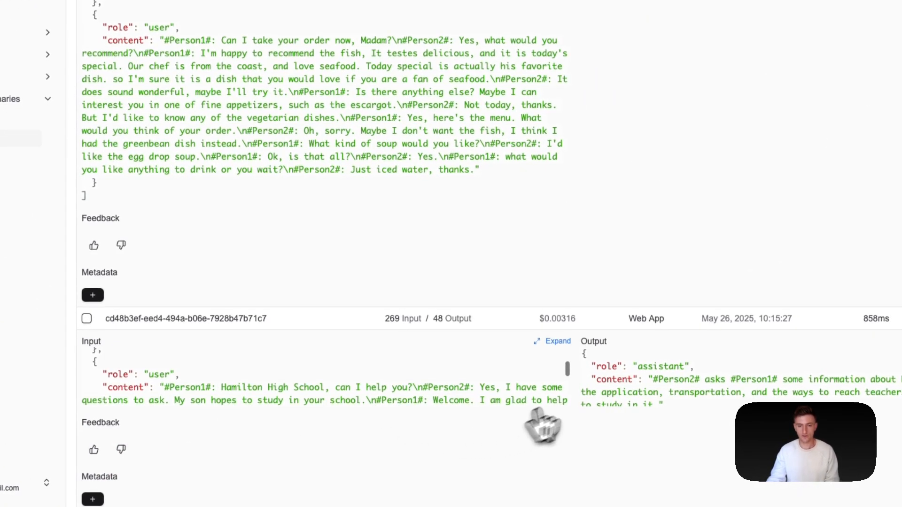
pyautogui.click(557, 341)
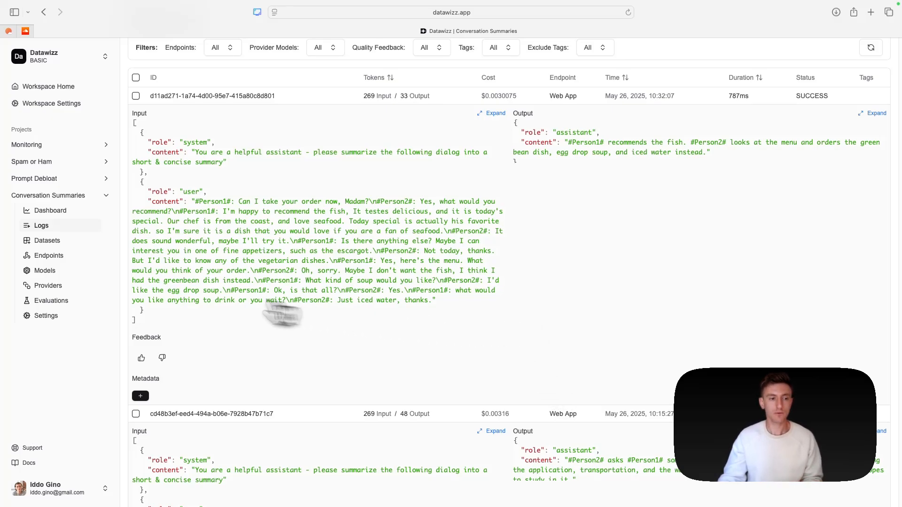
# - Create a new evaluation in the Conversation Summaries project and name it "LLM as Judge - 5 Metrics"
pyautogui.click(67, 301)
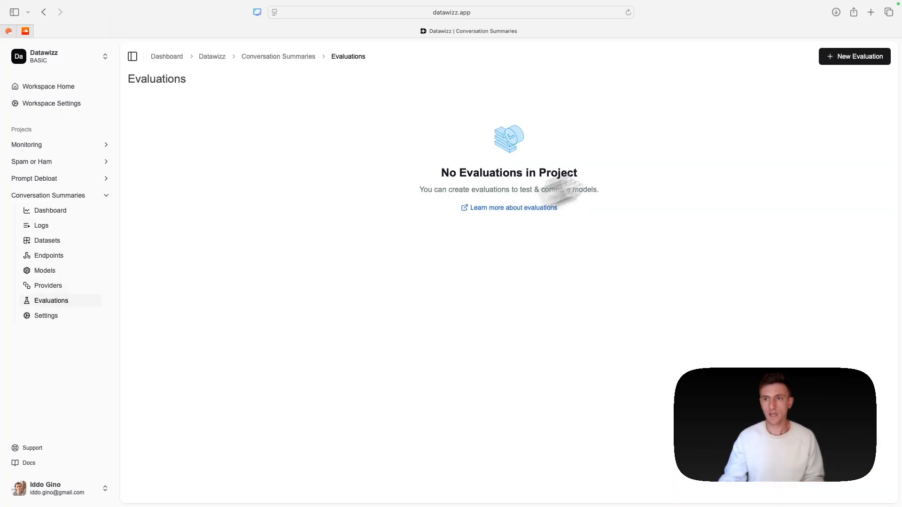
pyautogui.click(849, 64)
pyautogui.click(276, 148)
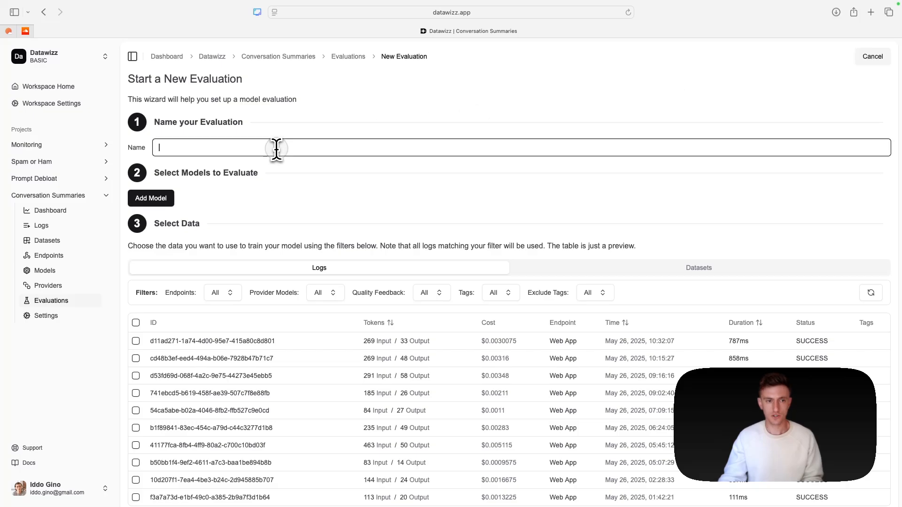
pyautogui.write('LLM as ')
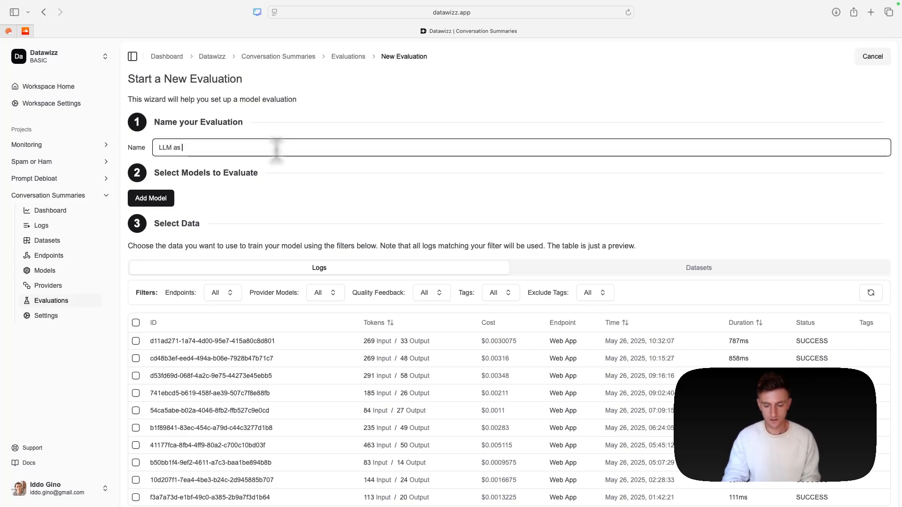
pyautogui.write('Judge - 5 Metrics')
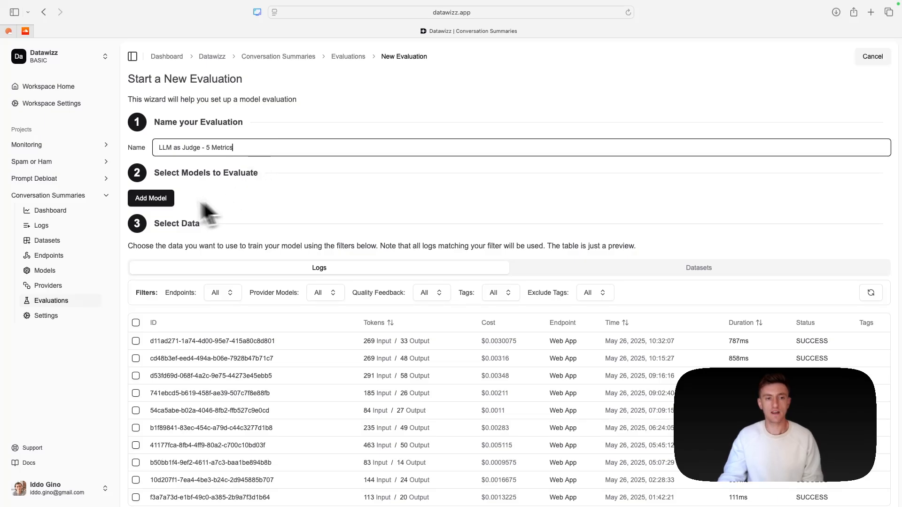
# - Add OpenAI's gpt-4o-mini as the first model to evaluate
pyautogui.click(171, 204)
pyautogui.click(178, 197)
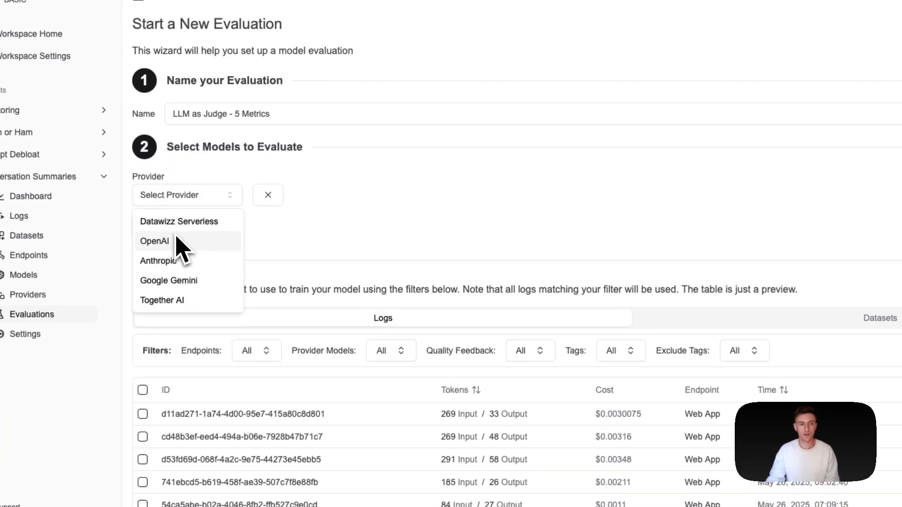
pyautogui.click(177, 241)
pyautogui.click(286, 198)
pyautogui.click(291, 222)
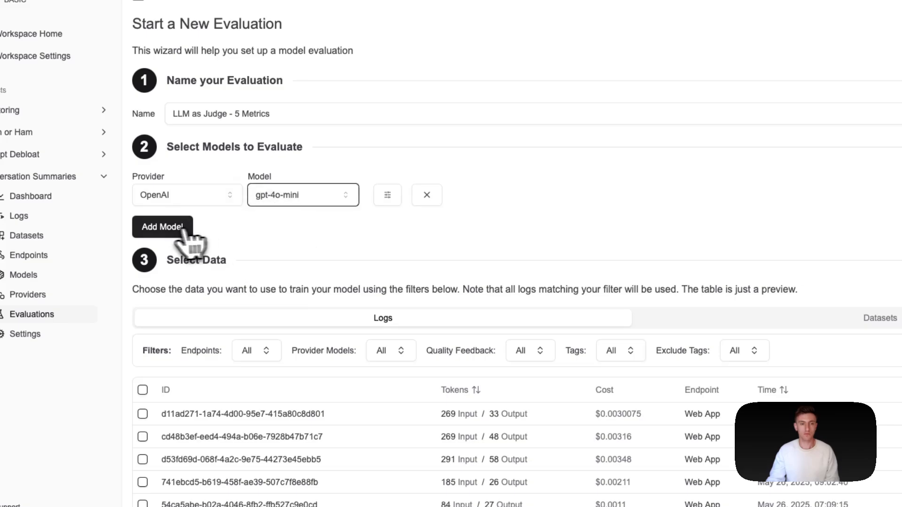
# - Add OpenAI's gpt-4o as the second model to evaluate
pyautogui.click(181, 227)
pyautogui.click(198, 243)
pyautogui.click(189, 287)
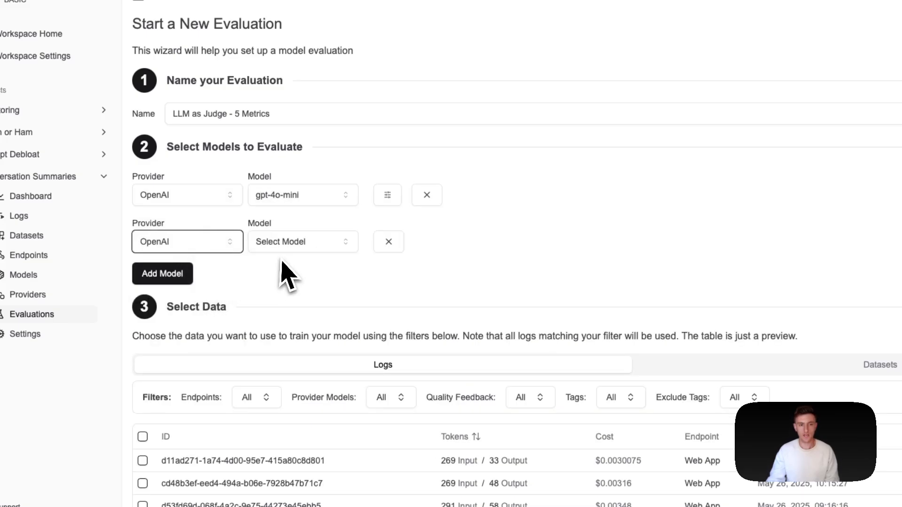
pyautogui.click(290, 243)
pyautogui.click(298, 288)
# - Add Together AI's meta-llama/Llama-3.3-70B-Instruct-Turbo-Free as the third model to evaluate
pyautogui.click(161, 274)
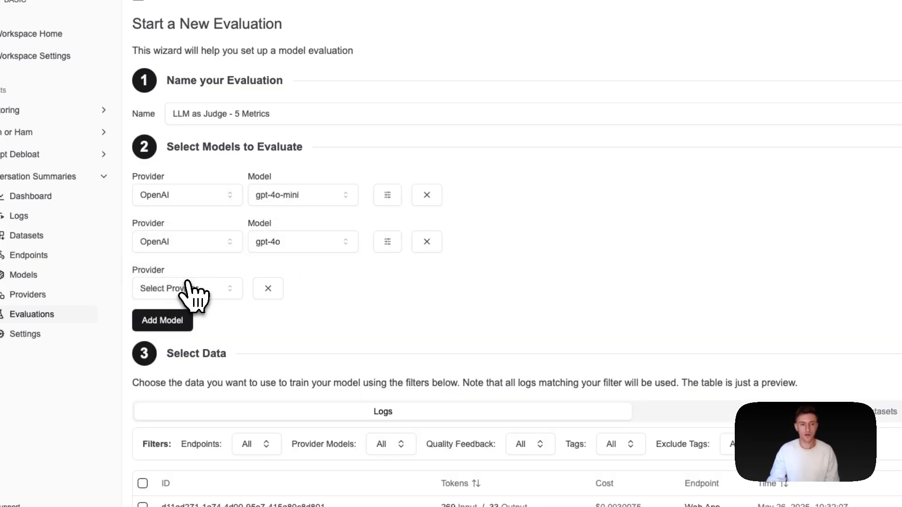
pyautogui.click(192, 288)
pyautogui.click(192, 394)
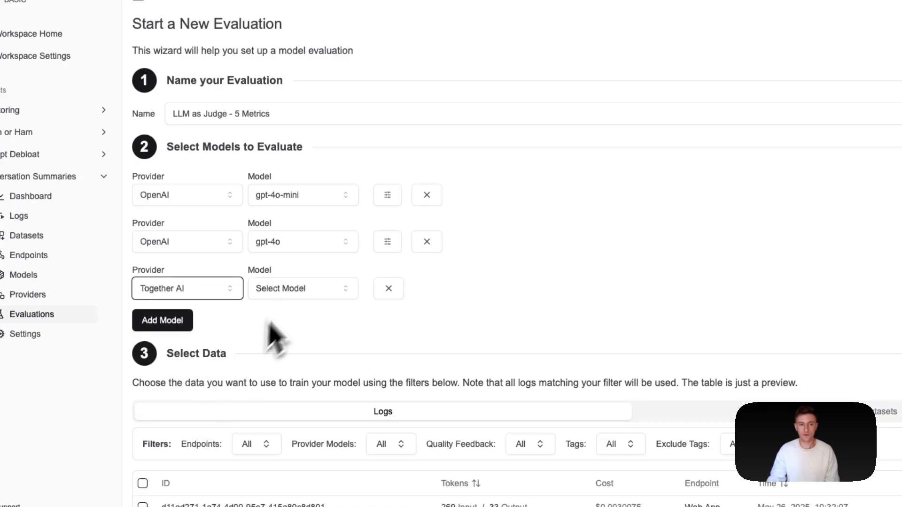
pyautogui.click(293, 289)
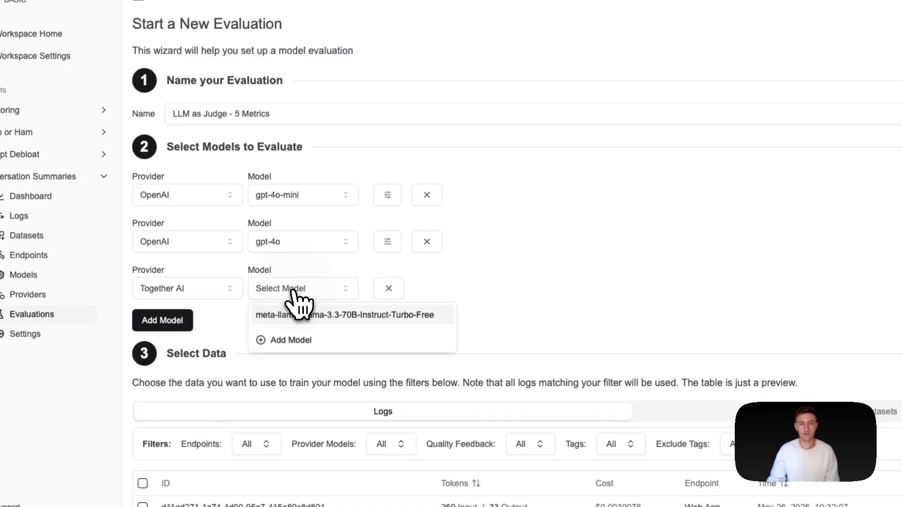
pyautogui.click(356, 323)
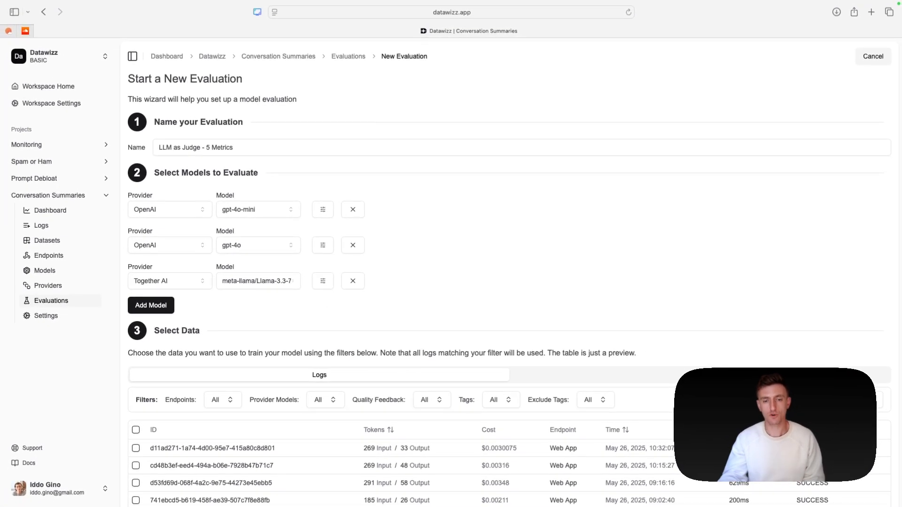
# - Keep the unfiltered logs as evaluation data and set the maximum sample count to 20
pyautogui.scroll(-5, 445, 200)
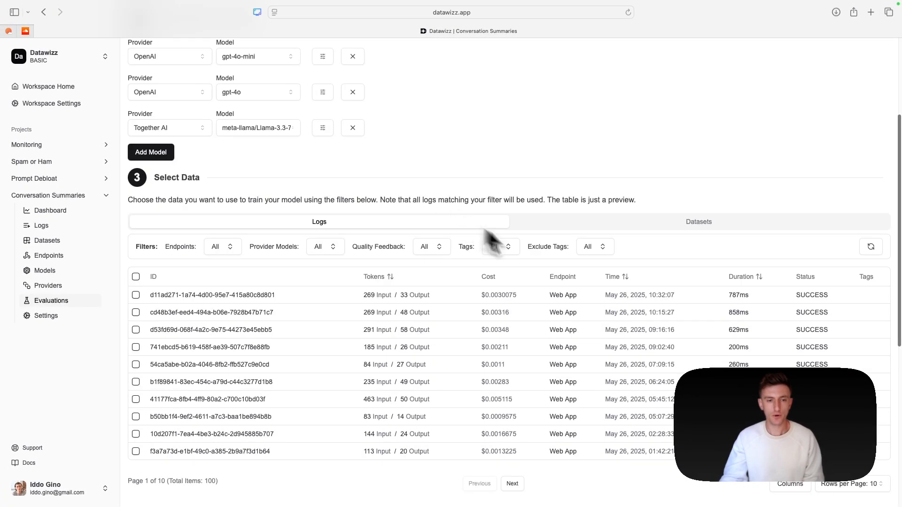
pyautogui.scroll(-1, 360, 371)
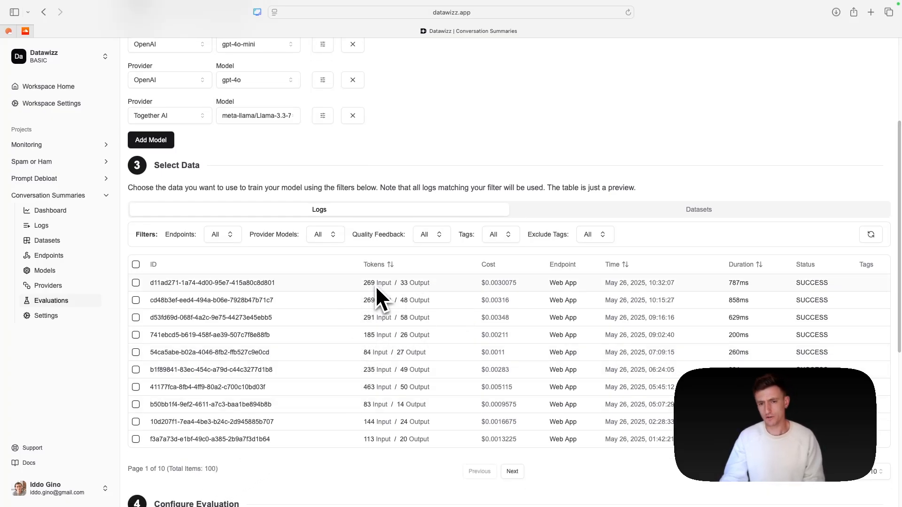
pyautogui.scroll(-5, 382, 298)
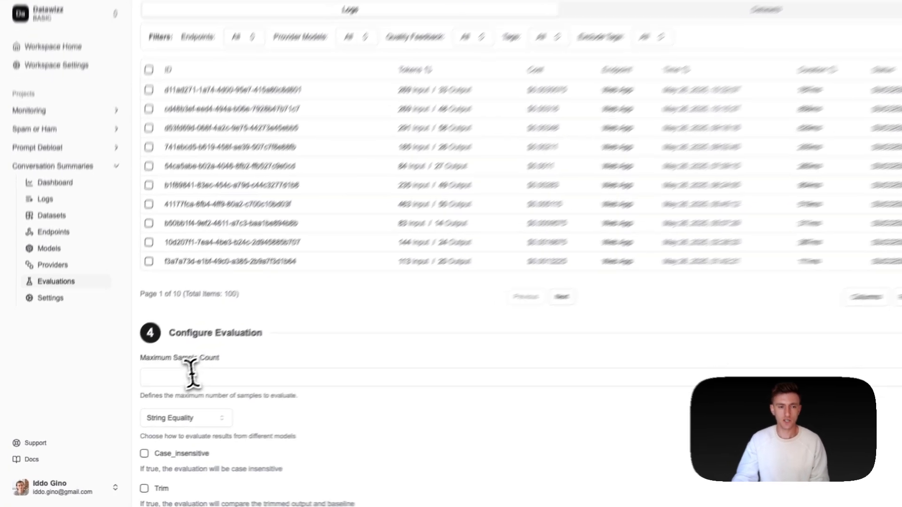
pyautogui.click(192, 376)
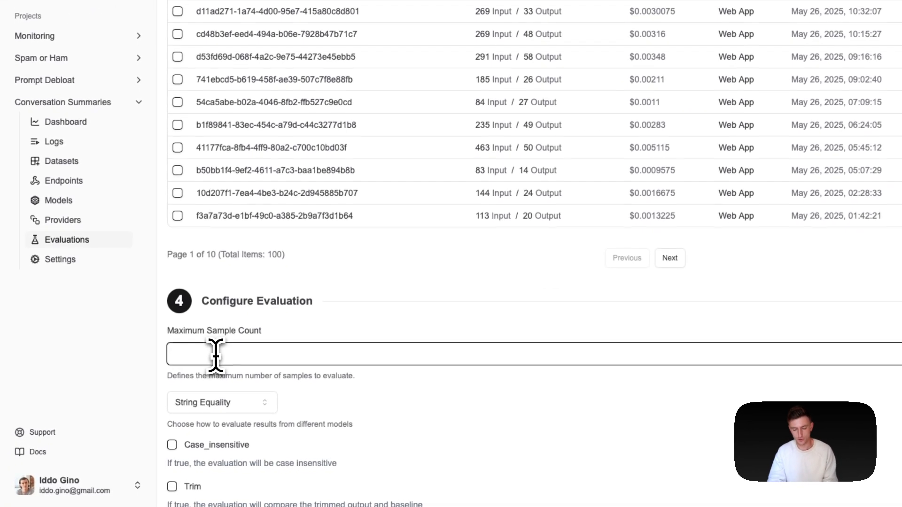
pyautogui.write('20')
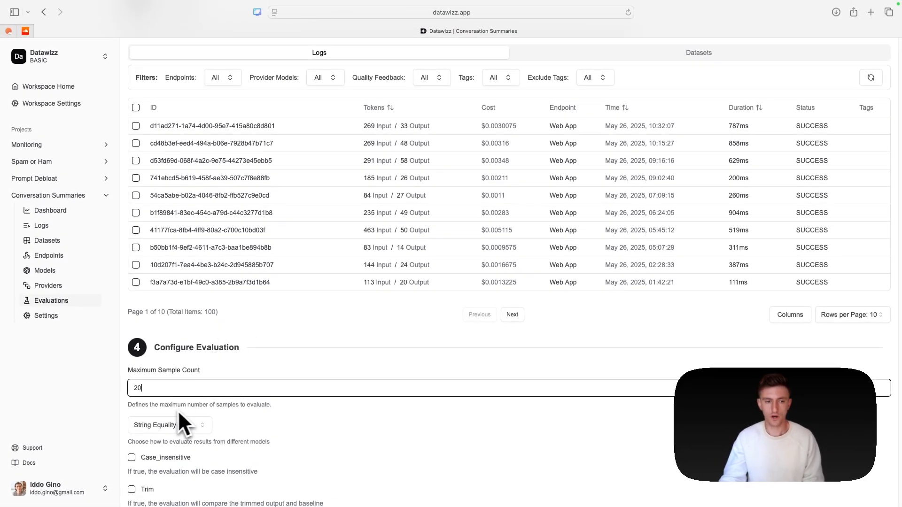
# - Change the evaluation method from String Equality to LLM as Judge
pyautogui.scroll(-3, 282, 433)
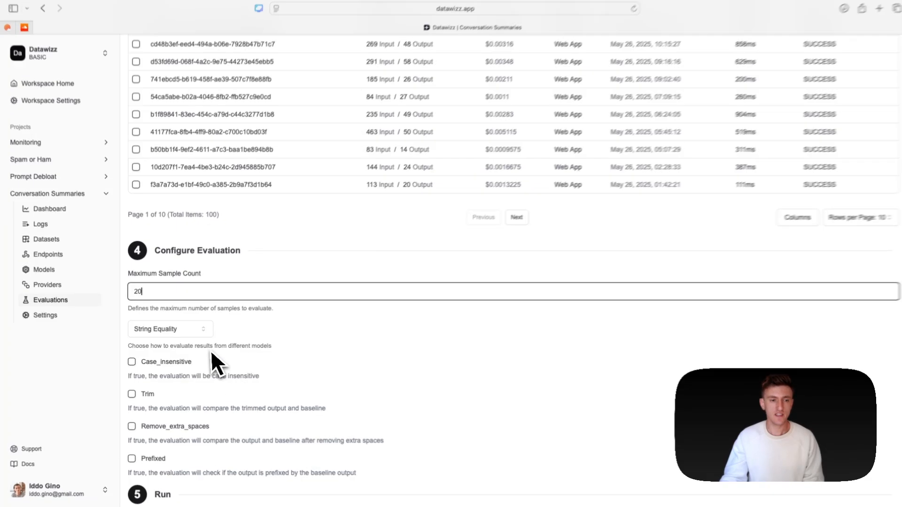
pyautogui.click(197, 332)
pyautogui.click(208, 265)
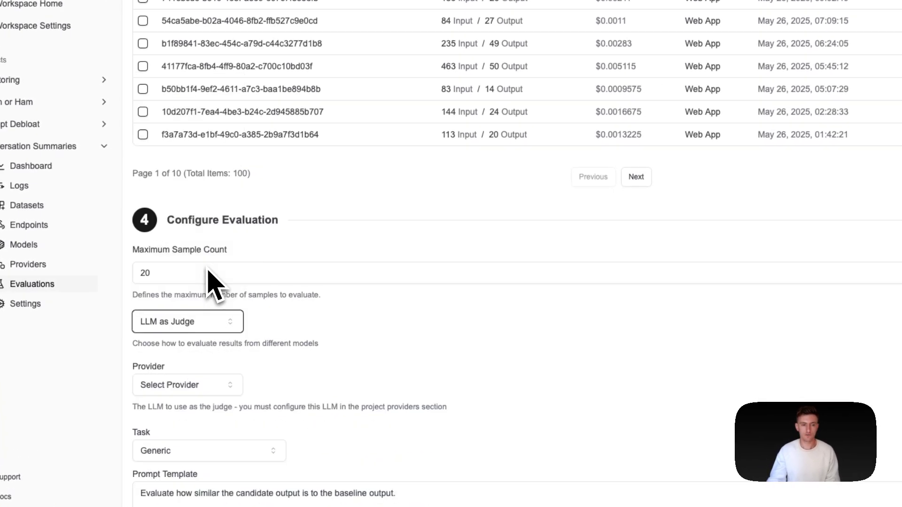
# - Set the judge LLM to Anthropic's claude-3-5-sonnet-20241022
pyautogui.scroll(-3, 441, 353)
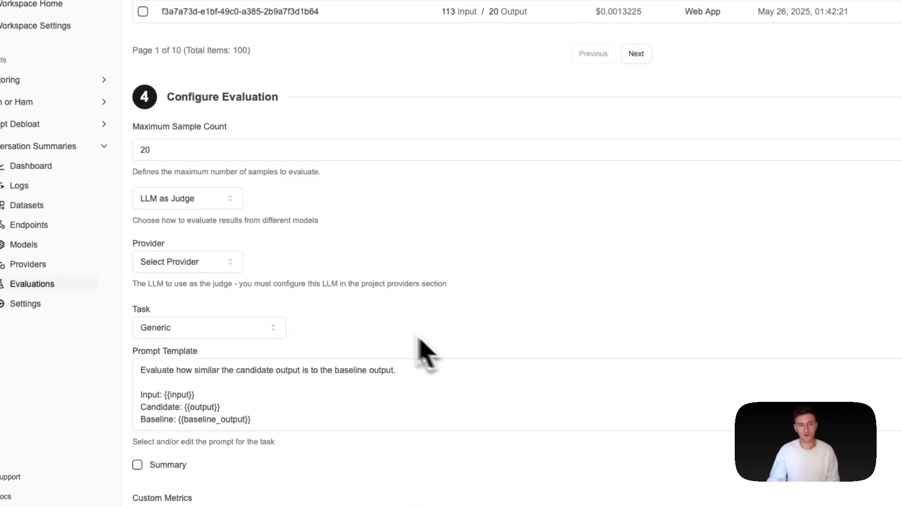
pyautogui.click(201, 261)
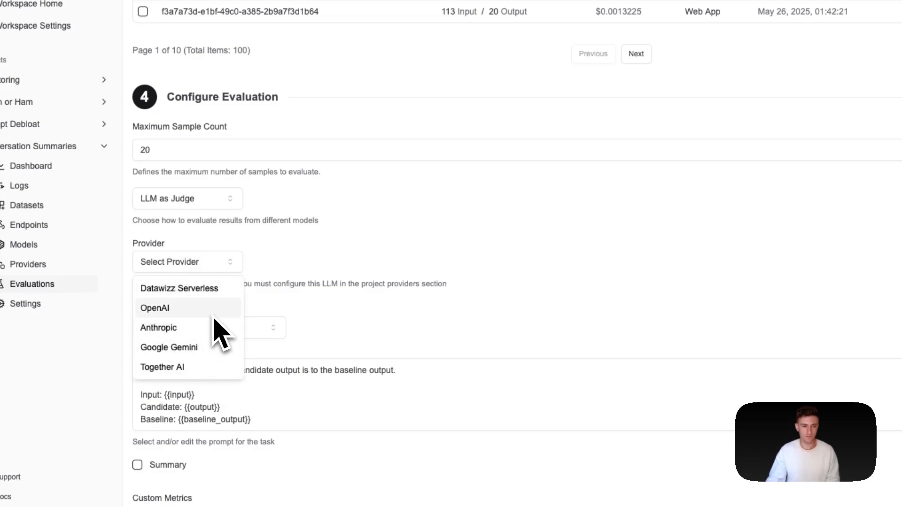
pyautogui.click(202, 329)
pyautogui.click(296, 264)
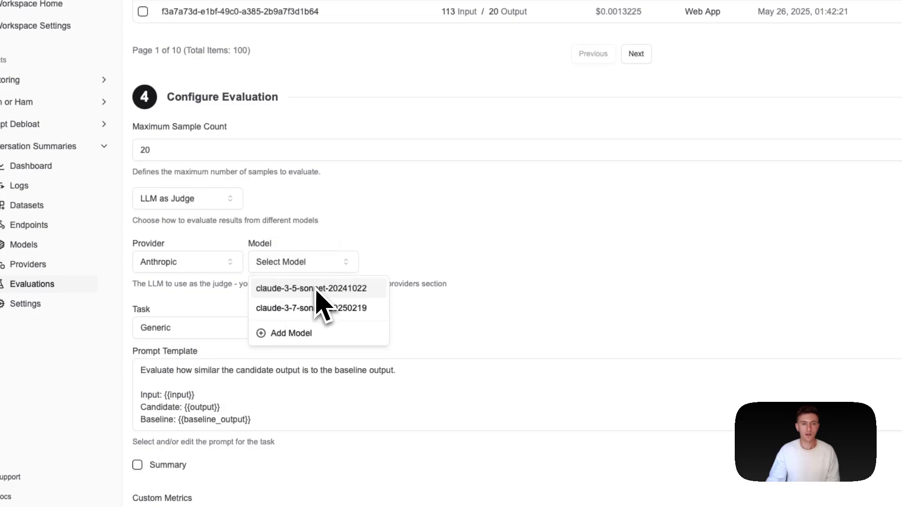
pyautogui.click(316, 288)
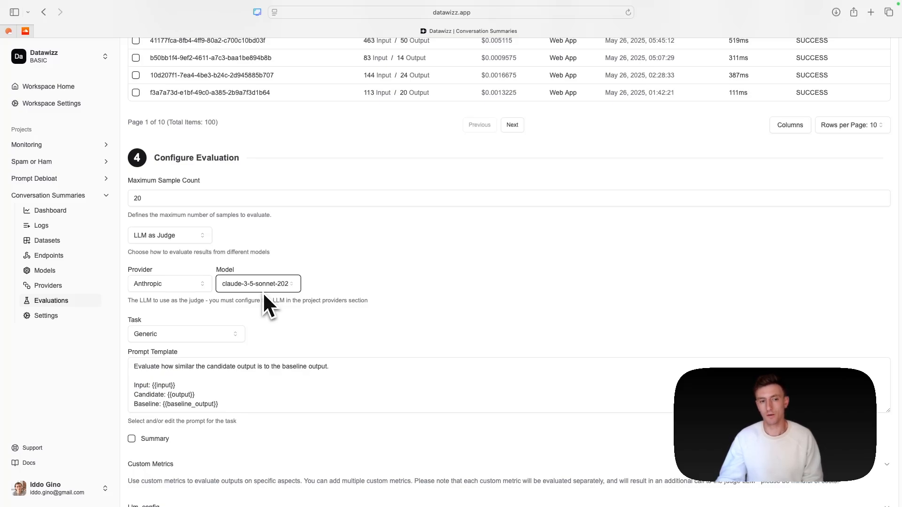
# - Add a custom metric to the LLM judge configuration and name it "Comprehensiveness"
pyautogui.scroll(-1, 225, 324)
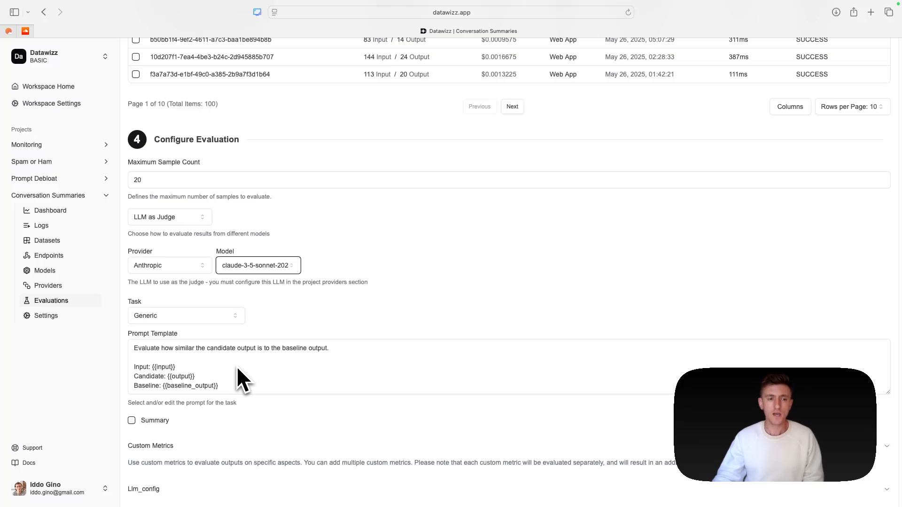
pyautogui.scroll(-5, 236, 365)
pyautogui.click(196, 373)
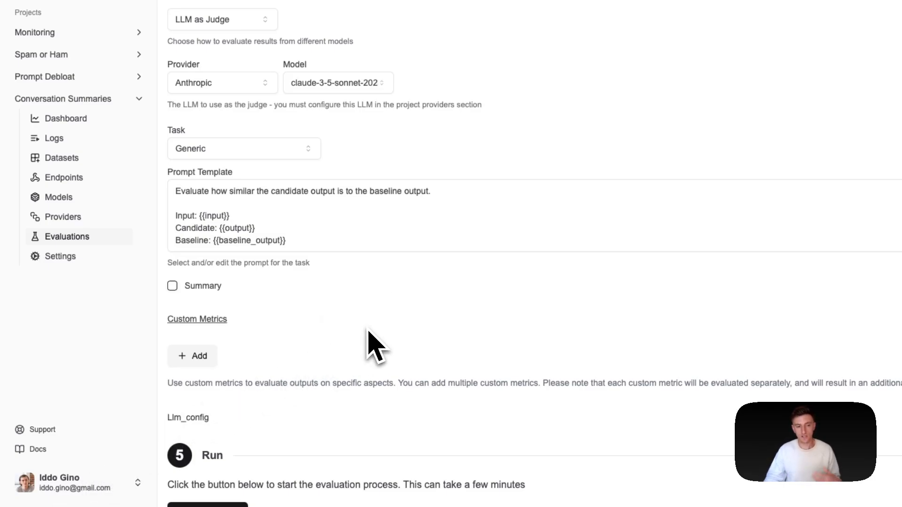
pyautogui.click(193, 357)
pyautogui.scroll(-2, 286, 328)
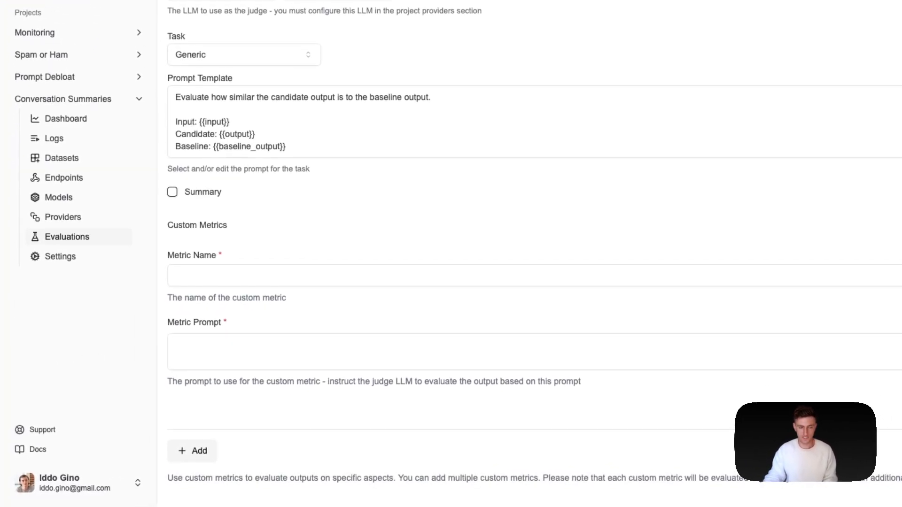
pyautogui.click(200, 278)
pyautogui.write('Comprehensiveness')
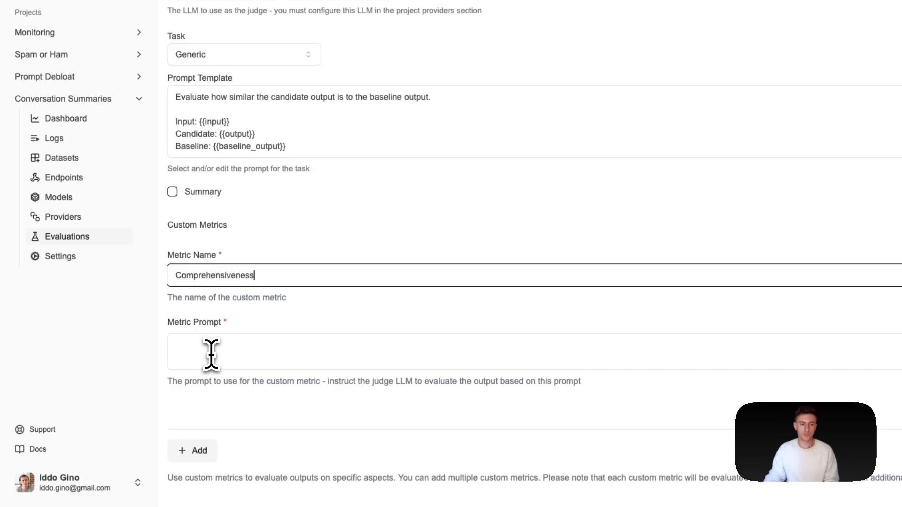
# - Set the metric prompt: "Evaluate the provided conversation summary and rank how comprehensive it is. Does it contain the key facts from the conversation? Conversation: {{input}} Summary: {{output}}"
pyautogui.click(211, 354)
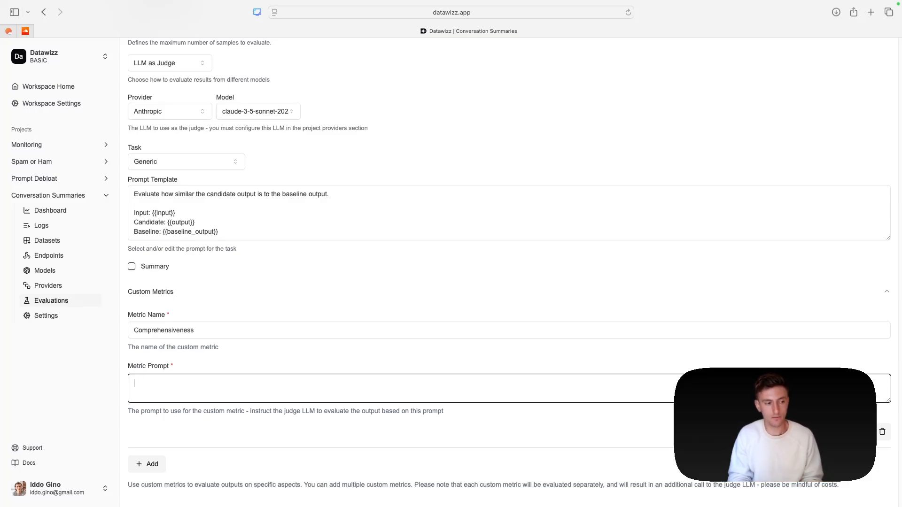
pyautogui.press('super+Tab')
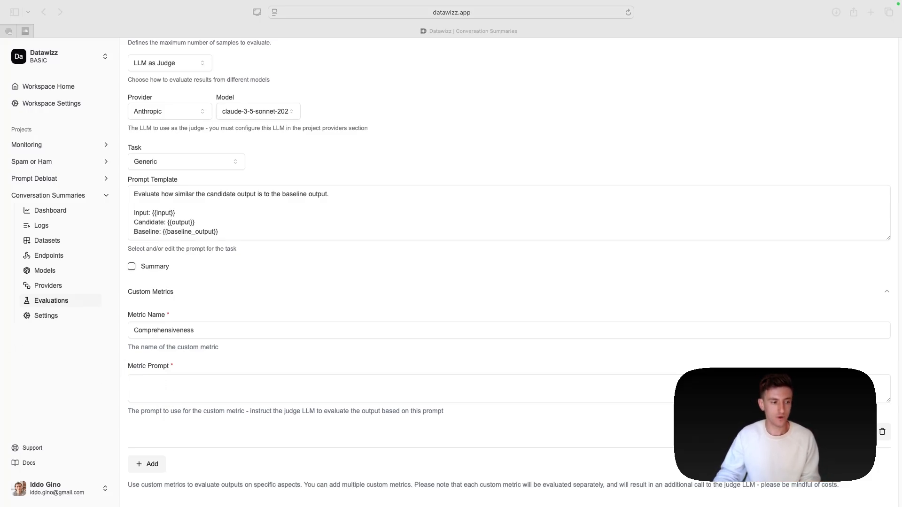
pyautogui.click(197, 394)
pyautogui.write('Conversation: {{input}} Summary: {{output}}')
pyautogui.scroll(-1, 232, 362)
pyautogui.scroll(-2, 233, 362)
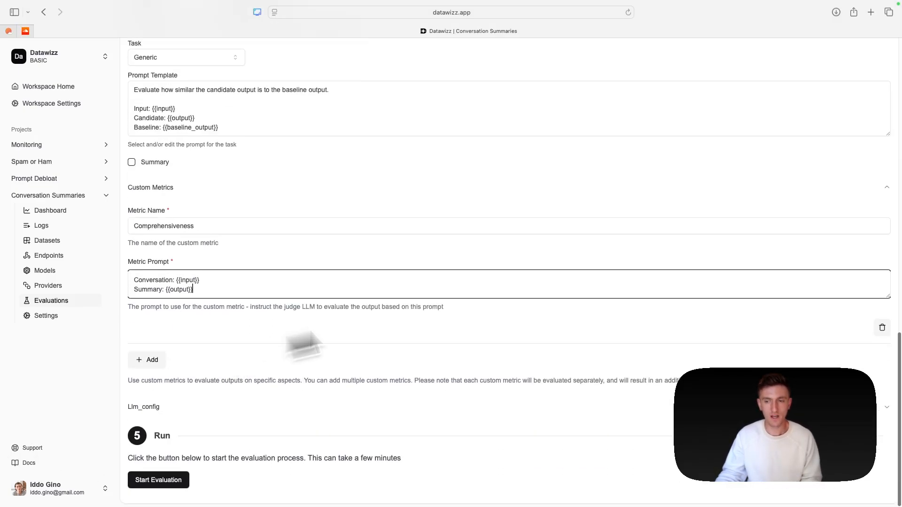
pyautogui.moveTo(888, 300); pyautogui.dragTo(887, 334)
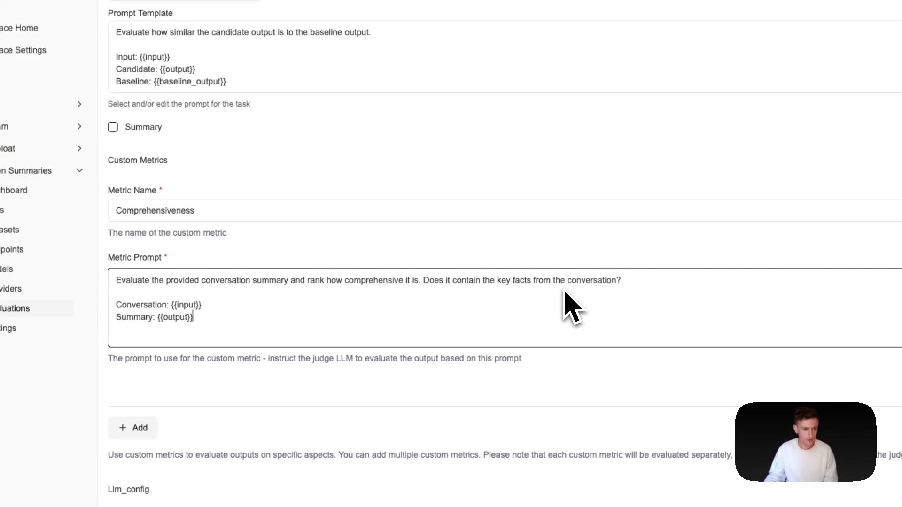
pyautogui.doubleClick(140, 304)
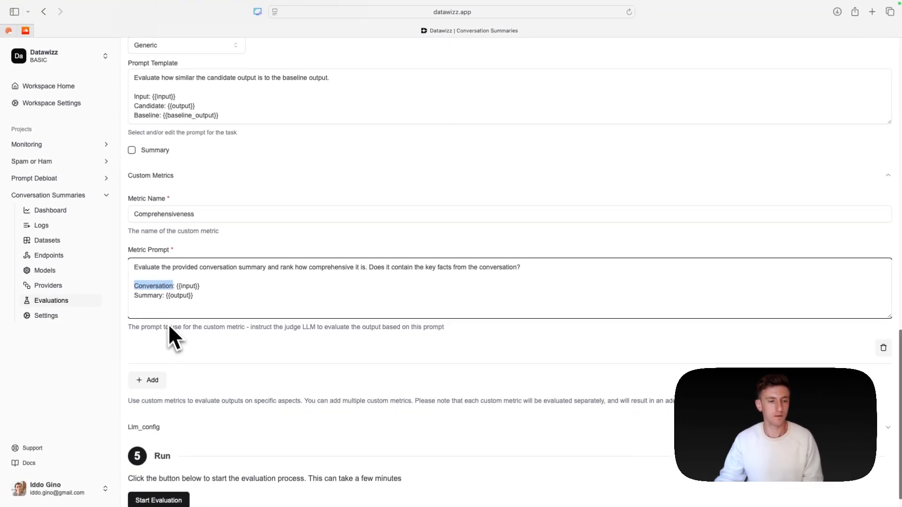
# - Add a custom metric named "Truthfulness" whose prompt ends with "Conversation: {{input}} Summary: {{output}}"
pyautogui.click(158, 386)
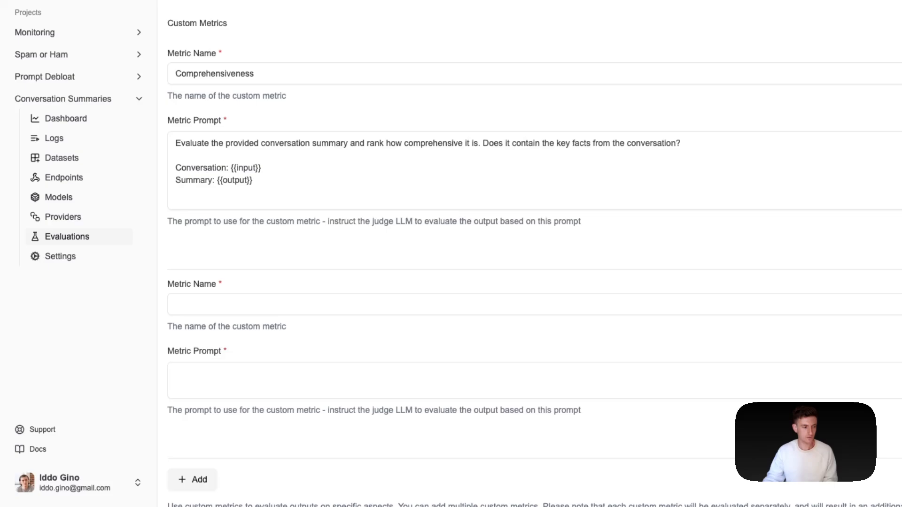
pyautogui.click(225, 303)
pyautogui.write('Truthfulness')
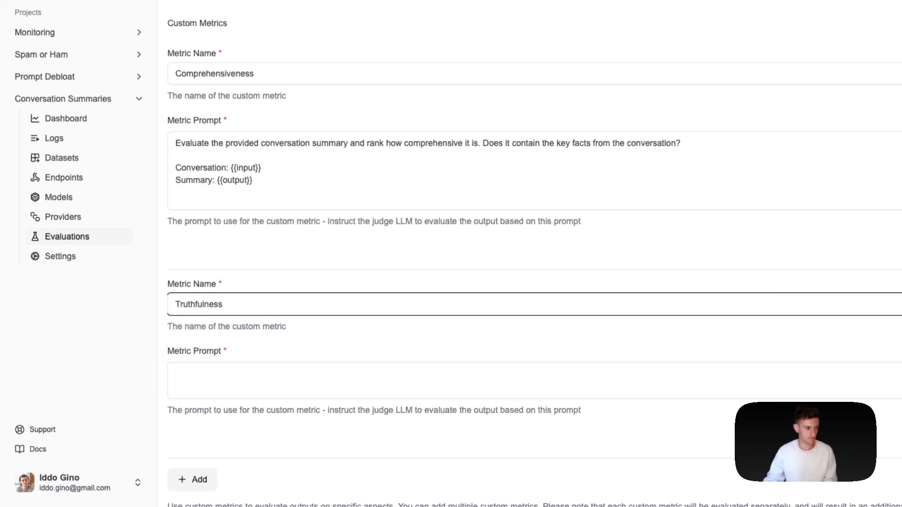
pyautogui.press('Tab')
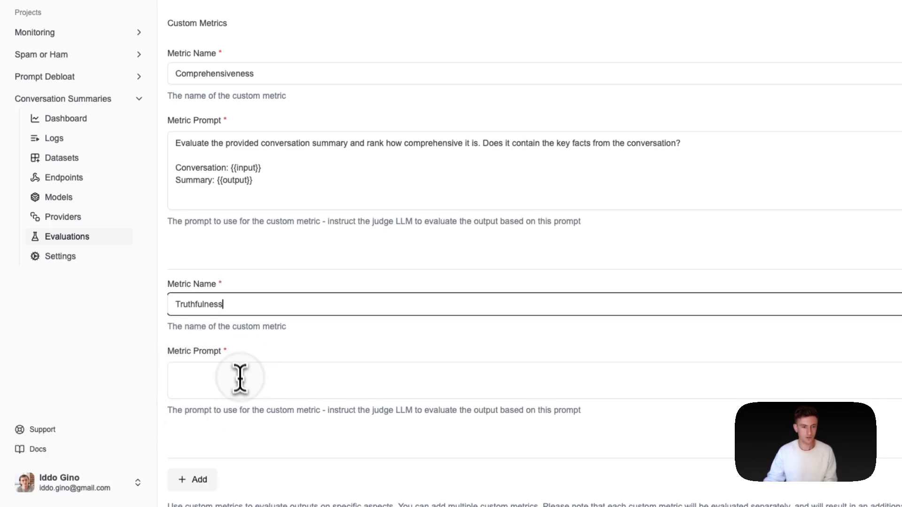
pyautogui.click(238, 375)
pyautogui.write('Conversation: {{input}} Summary: {{output}}')
# - Add a custom metric named "Brevity" with the prompt "Rank the following summary on brevity - is it short enough, or does it contain unnecessary fluff? Summary: {{output}}"
pyautogui.scroll(-4, 216, 347)
pyautogui.click(193, 320)
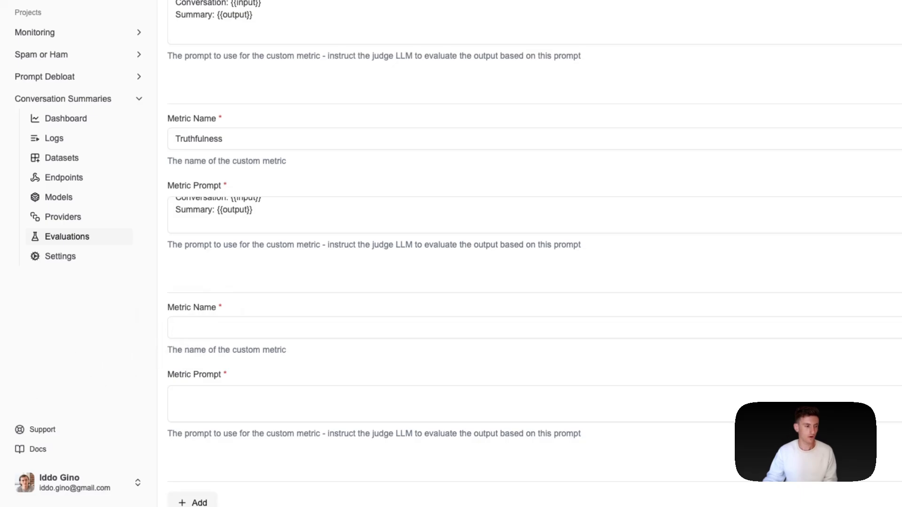
pyautogui.click(250, 322)
pyautogui.write('Brevity')
pyautogui.press('super+Tab')
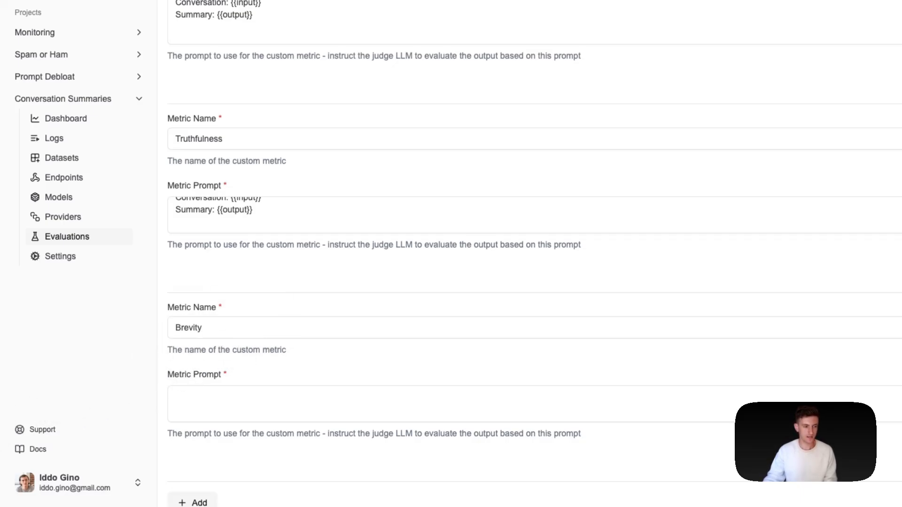
pyautogui.click(339, 399)
pyautogui.write('Rank the following summary on brevity - is it short enough, or does it contain unnecessary fluff?  Summary: {{output}}')
# - Add a "Tone" metric with prompt "Check the tone of the summary - we want formal, matter of fact summaries, ideally in the third voice Summary: {{output}}"
pyautogui.scroll(-5, 342, 413)
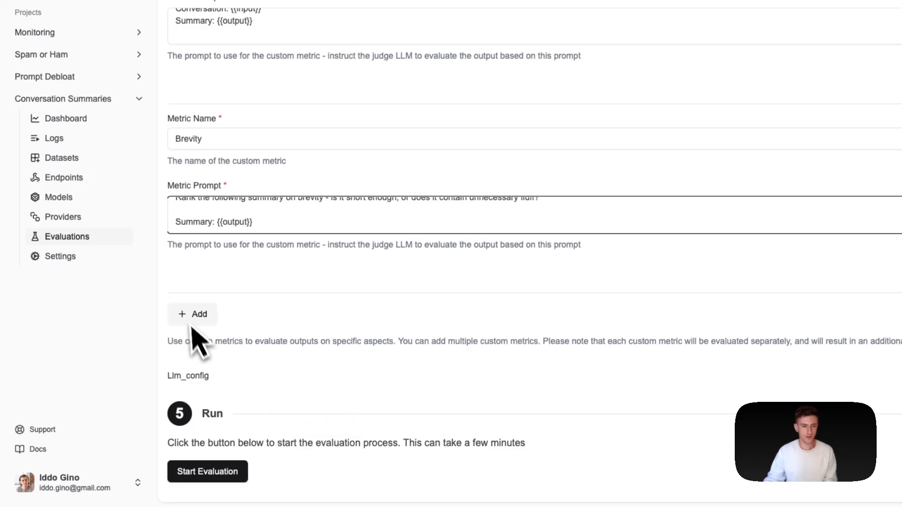
pyautogui.click(195, 315)
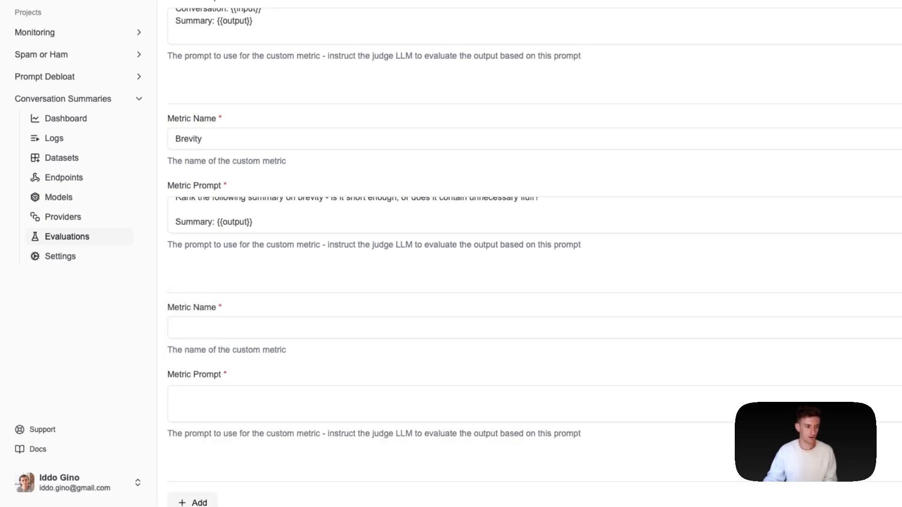
pyautogui.click(170, 328)
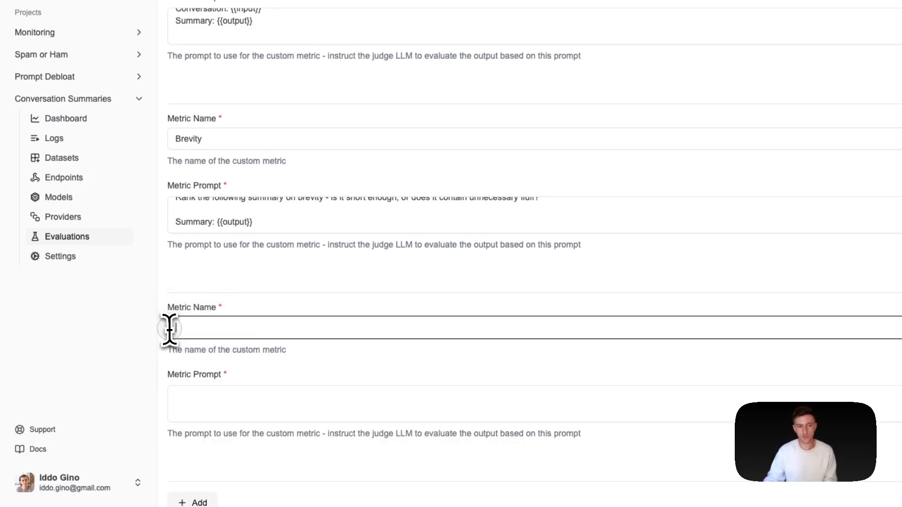
pyautogui.write('Tone')
pyautogui.press('super+Tab')
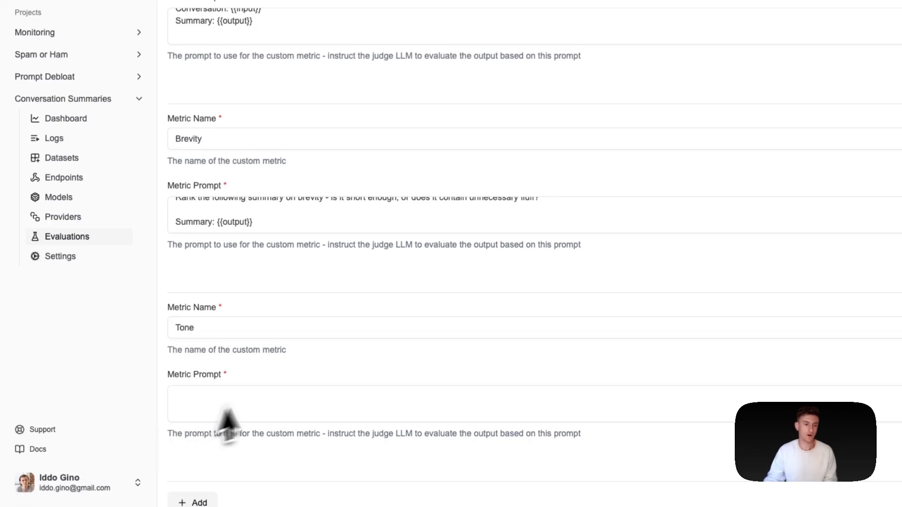
pyautogui.press('super+Tab')
pyautogui.click(258, 404)
pyautogui.write('Check the tone of the summary - we want formal, matter of fact summaries, ideally in the third voice  Summary: {{output}}')
# - Add a "Readability" metric with prompt "Rank the following summary on how easy to read. Ideal summaries are simple to read Summary: {{output}}"
pyautogui.scroll(-3, 282, 357)
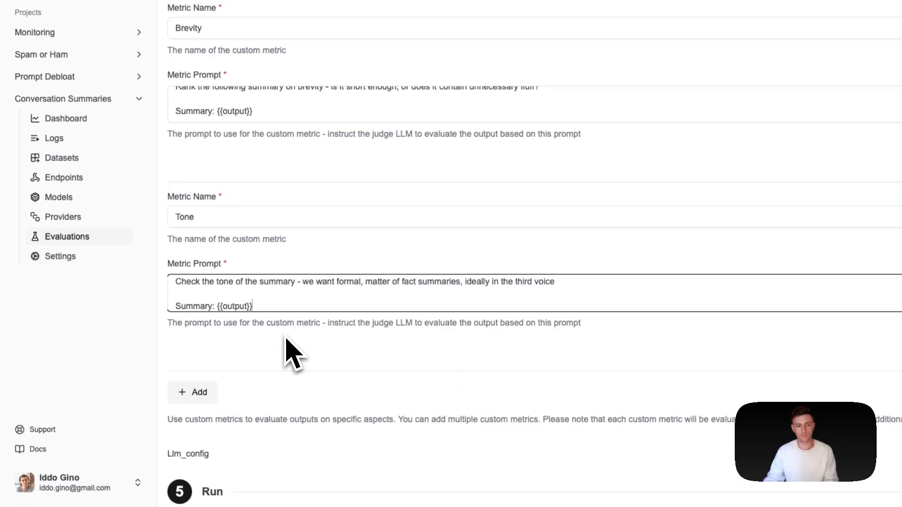
pyautogui.click(209, 394)
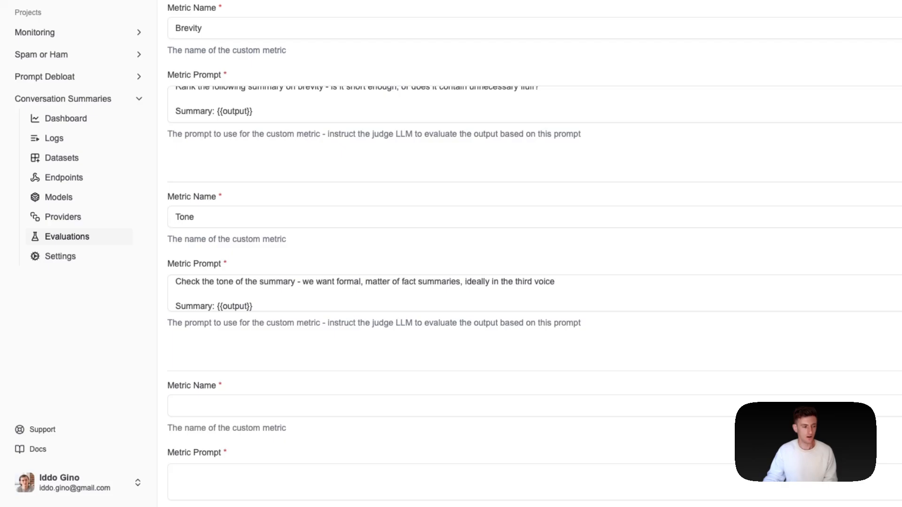
pyautogui.click(207, 407)
pyautogui.write('Readability')
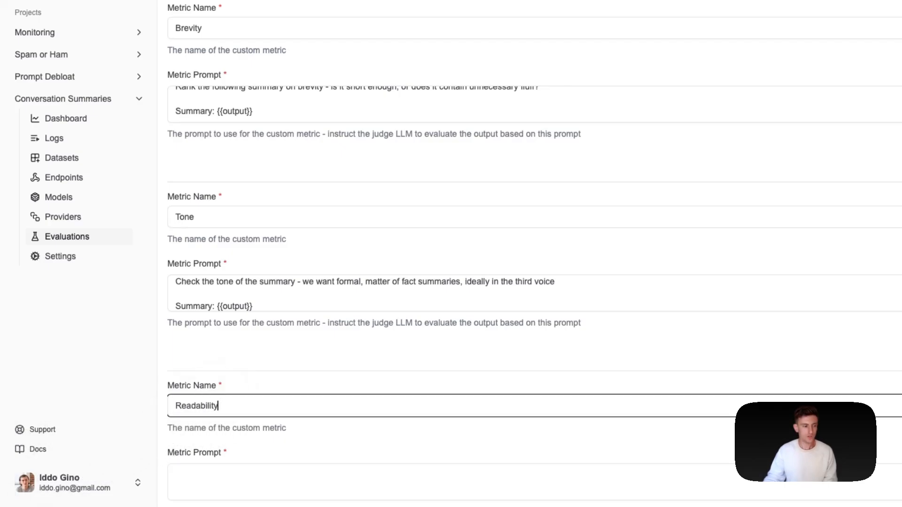
pyautogui.press('super+Tab')
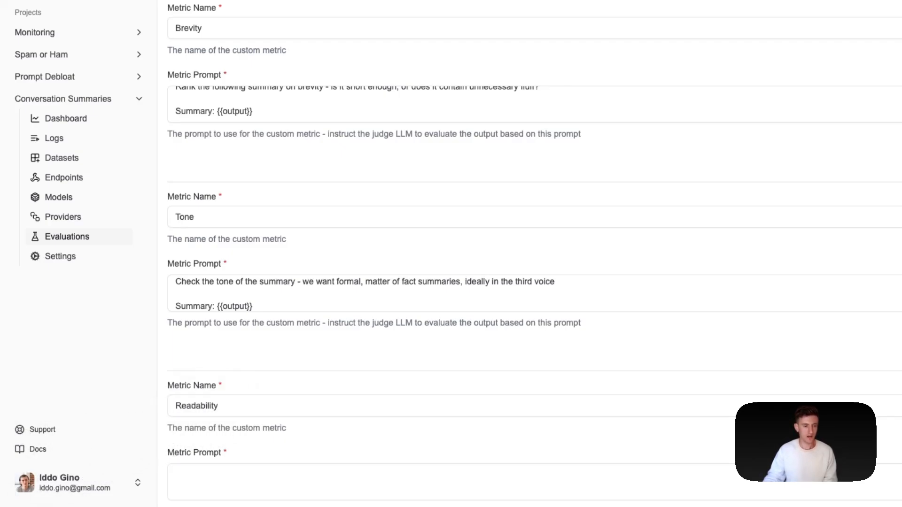
pyautogui.click(264, 475)
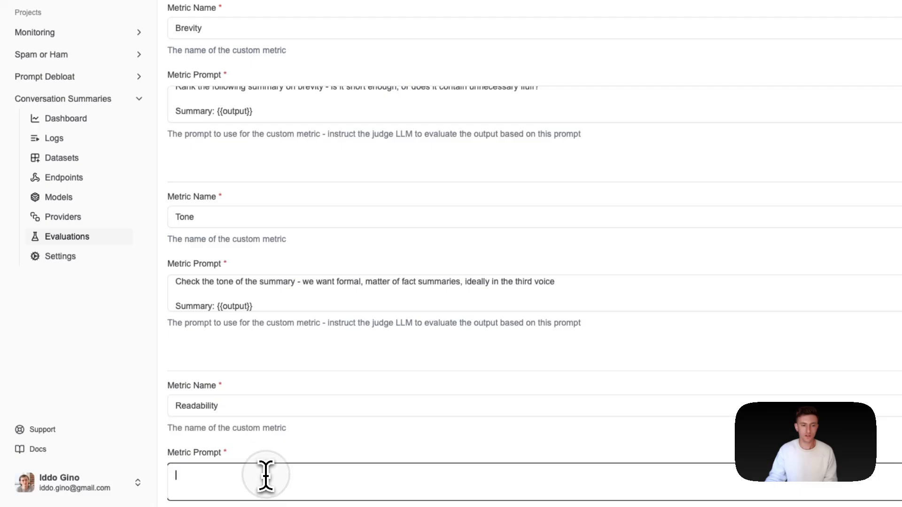
pyautogui.write('Rank the following summary on how easy to read. Ideal summaries are simple to read  Summary: {{output}}')
# - Review the judge settings and the custom metrics, and start the evaluation
pyautogui.scroll(5, 345, 263)
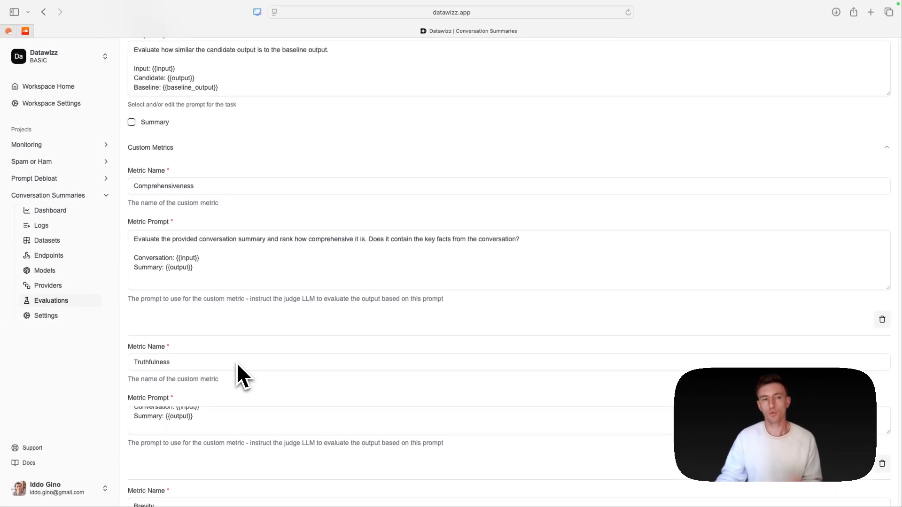
pyautogui.scroll(3, 237, 364)
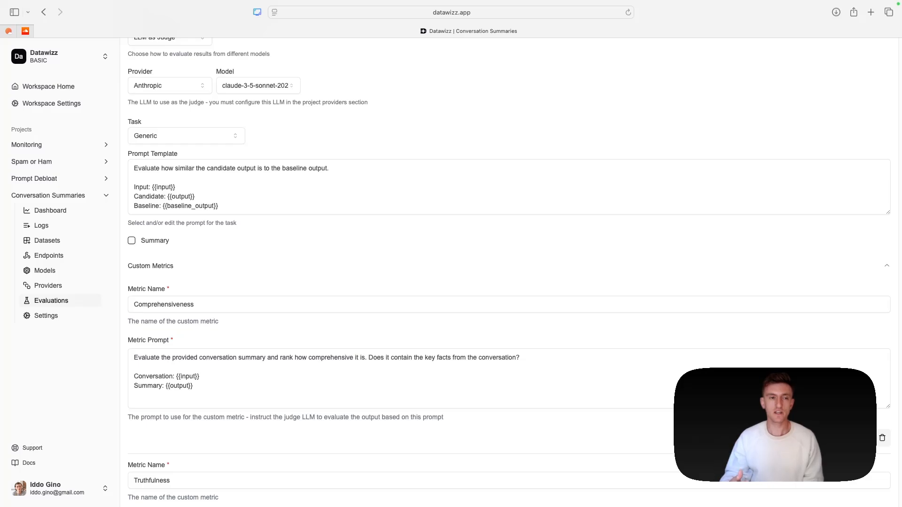
pyautogui.scroll(3, 307, 329)
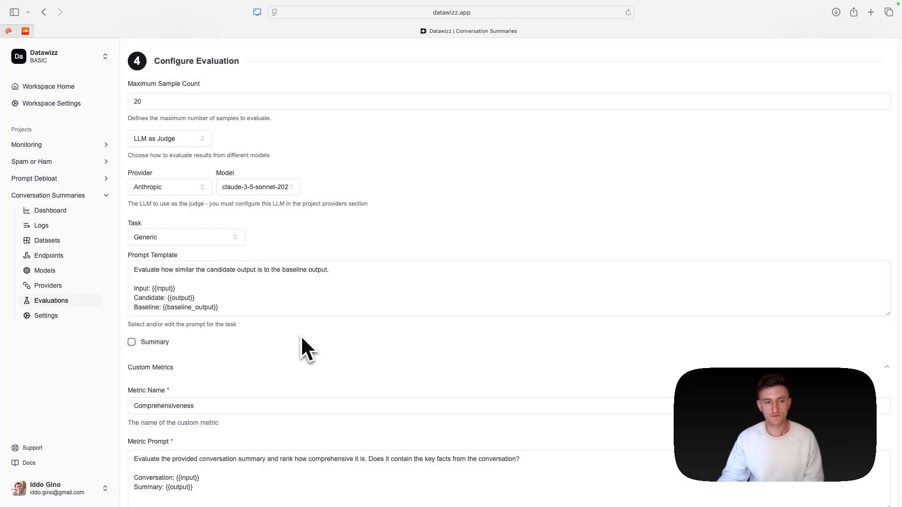
pyautogui.scroll(-7, 301, 334)
pyautogui.scroll(-10, 240, 281)
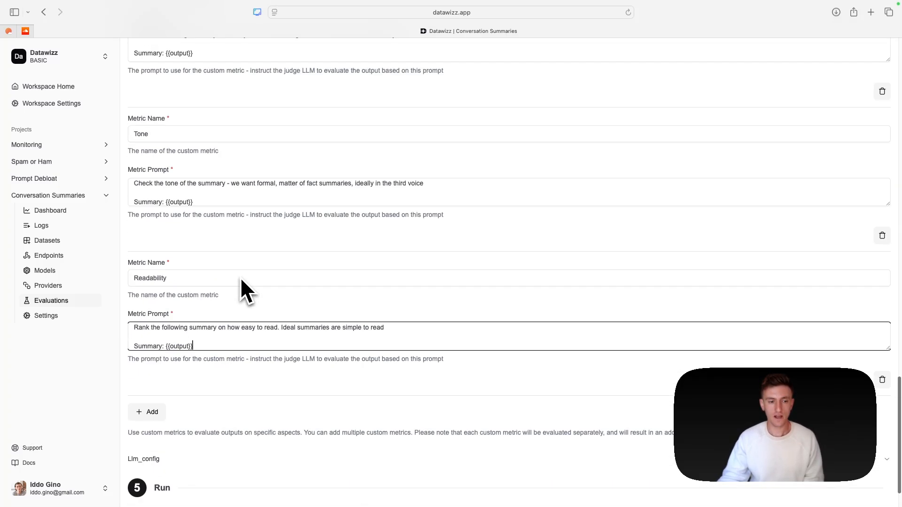
pyautogui.click(180, 483)
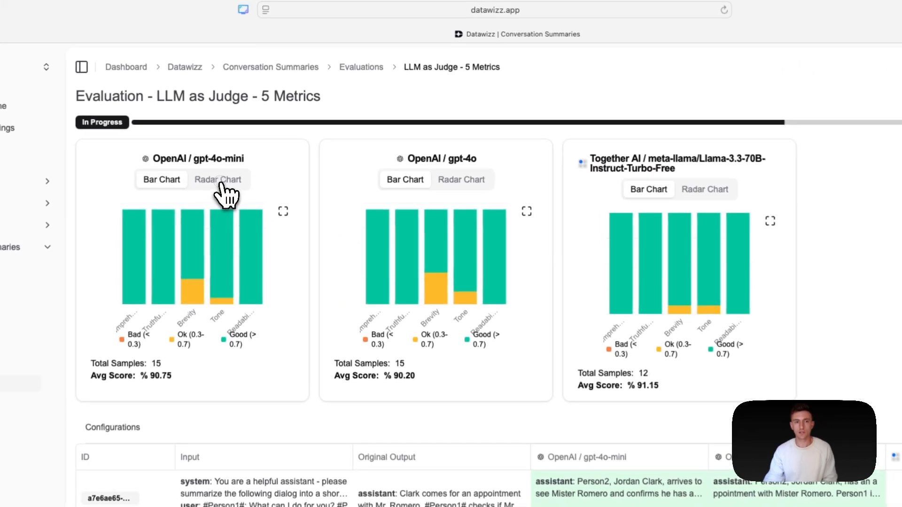
# - Show the gpt-4o-mini, gpt-4o and Llama 3.3 70B results as radar charts and inspect gpt-4o-mini's Brevity score
pyautogui.click(237, 143)
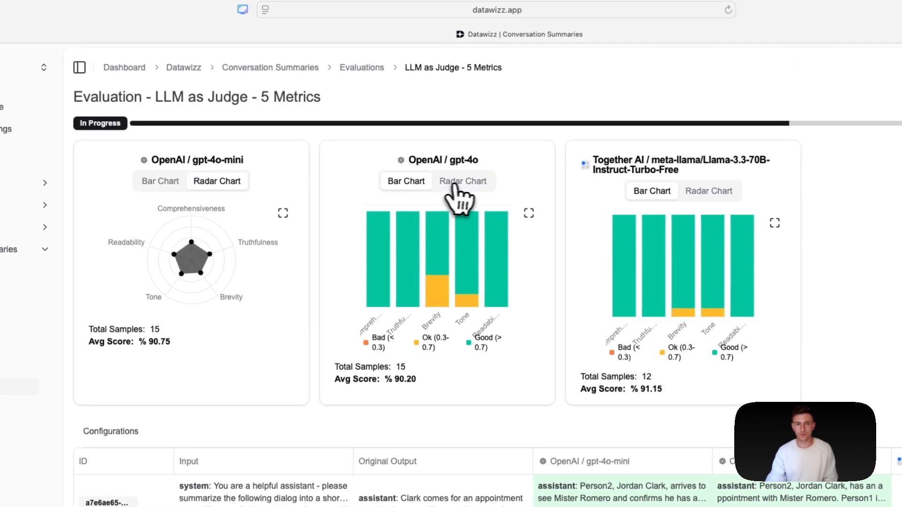
pyautogui.click(455, 184)
pyautogui.click(708, 191)
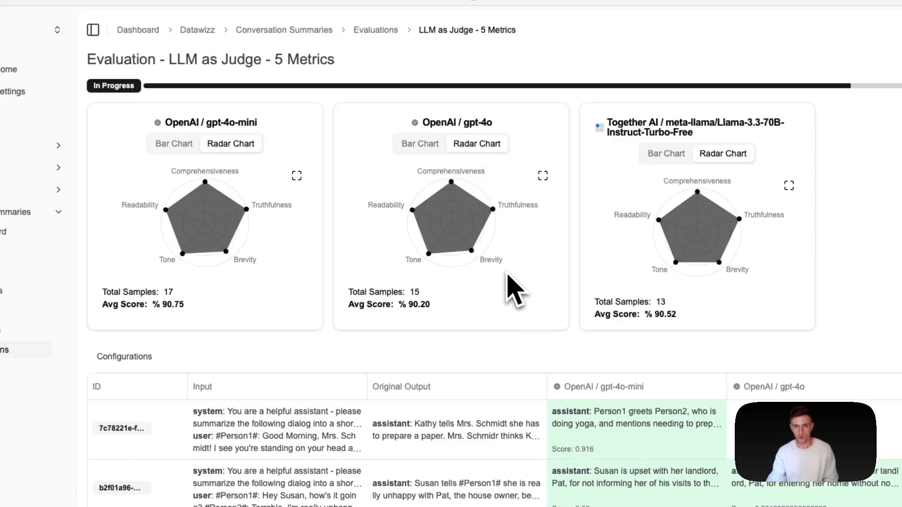
pyautogui.moveTo(475, 257)
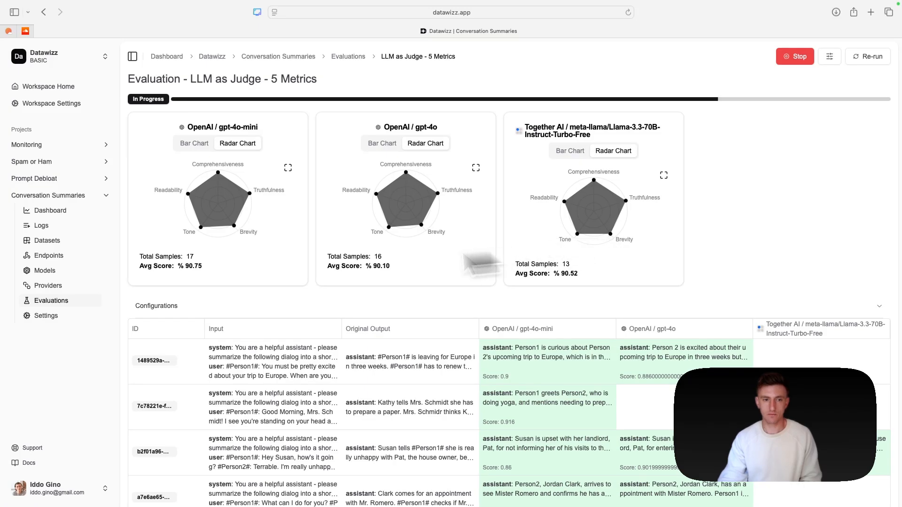
pyautogui.moveTo(234, 231)
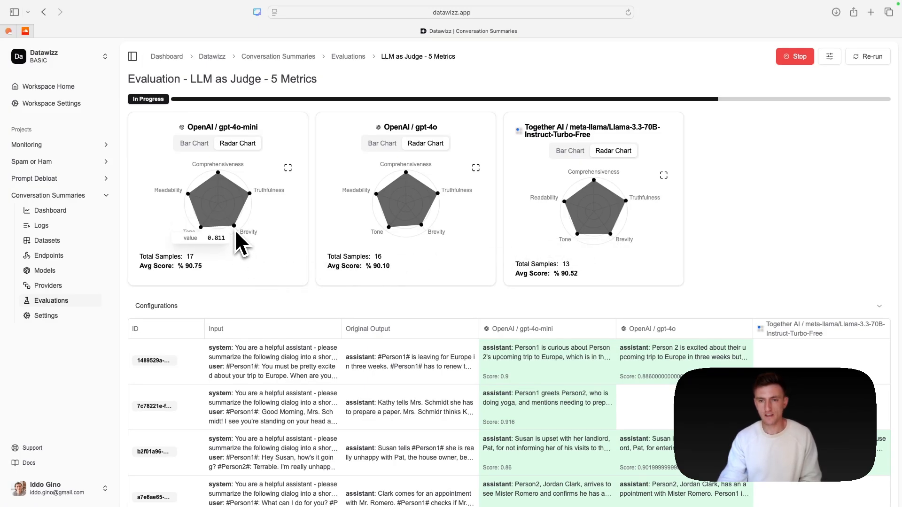